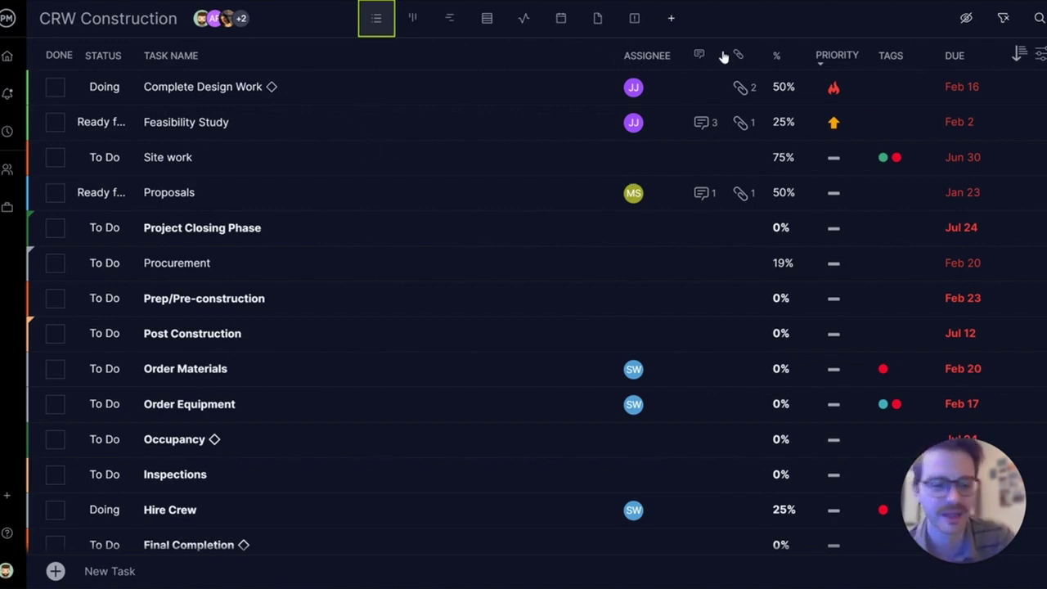
{"action": "left_click", "coordinate": [644, 57]}
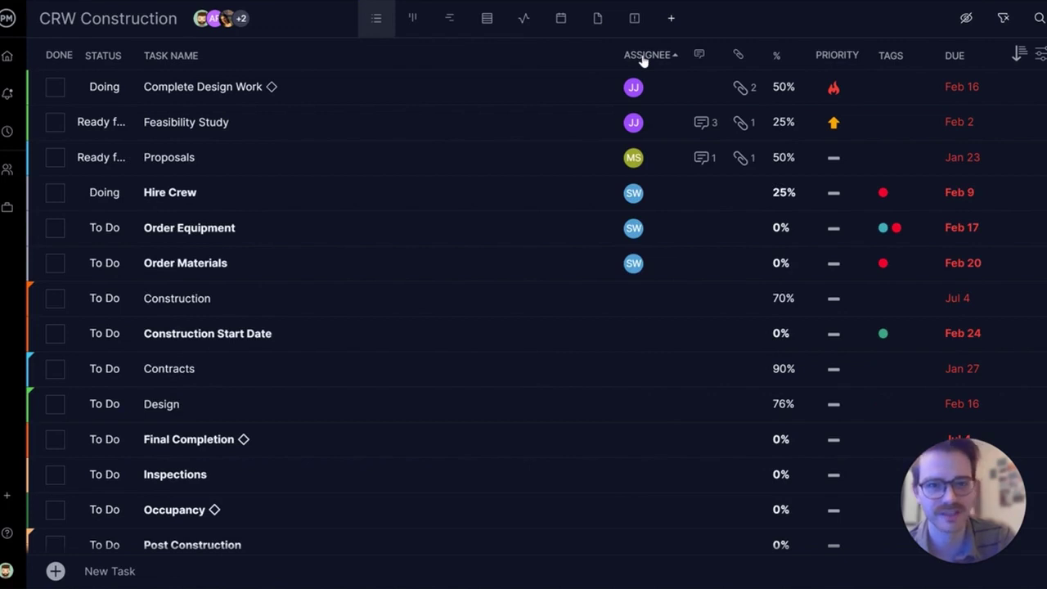
{"action": "left_click", "coordinate": [836, 57]}
{"action": "left_click", "coordinate": [837, 57]}
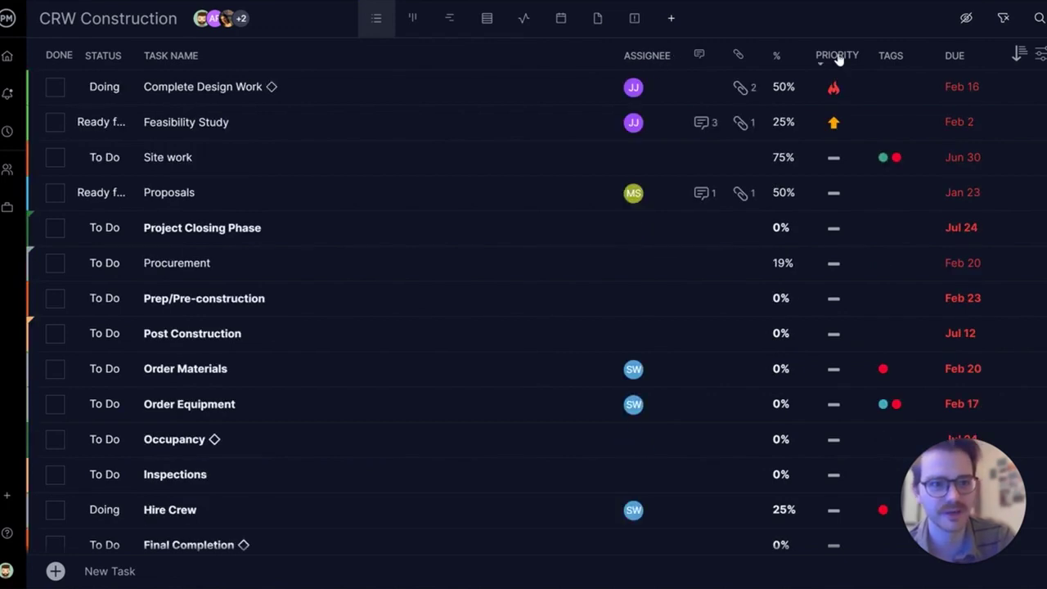
{"action": "left_click", "coordinate": [955, 56]}
{"action": "left_click", "coordinate": [956, 57]}
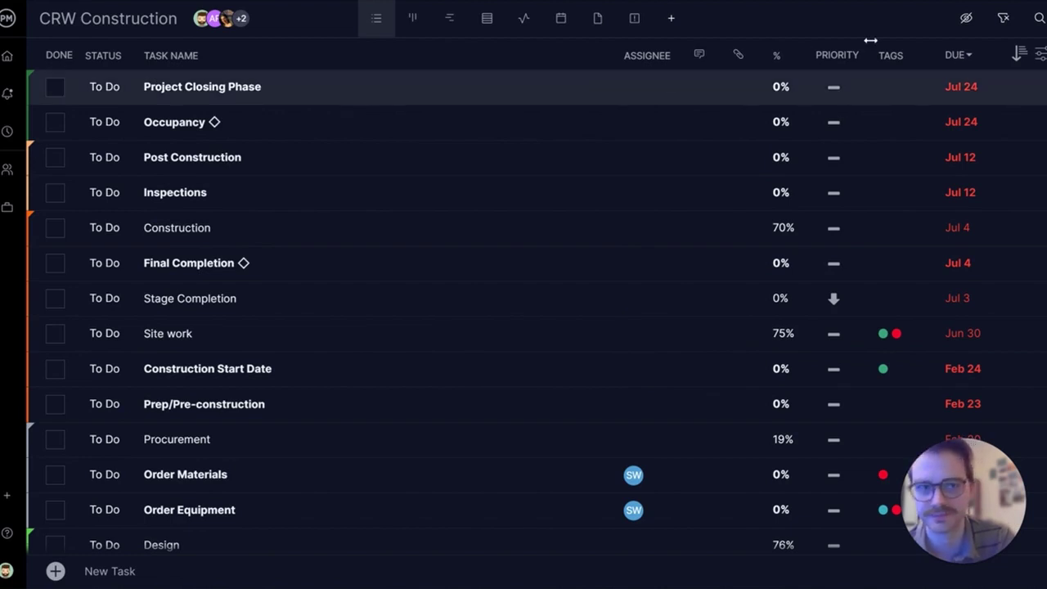
{"action": "left_click", "coordinate": [848, 54]}
{"action": "left_click", "coordinate": [846, 51]}
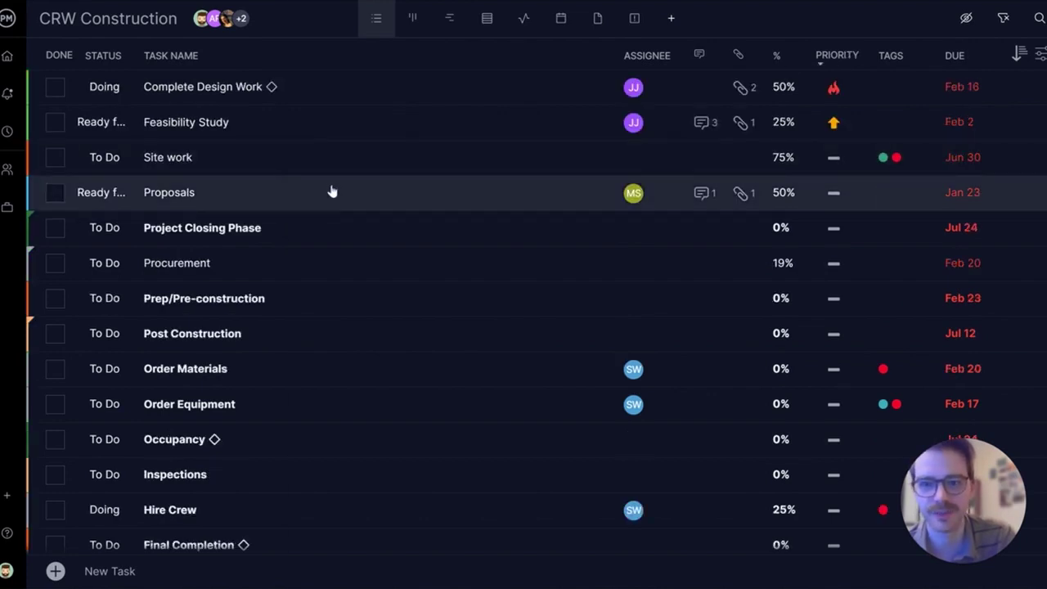
- Check the Proposals task's details, then move the Assignee column to after the comments column
{"action": "left_click", "coordinate": [332, 191]}
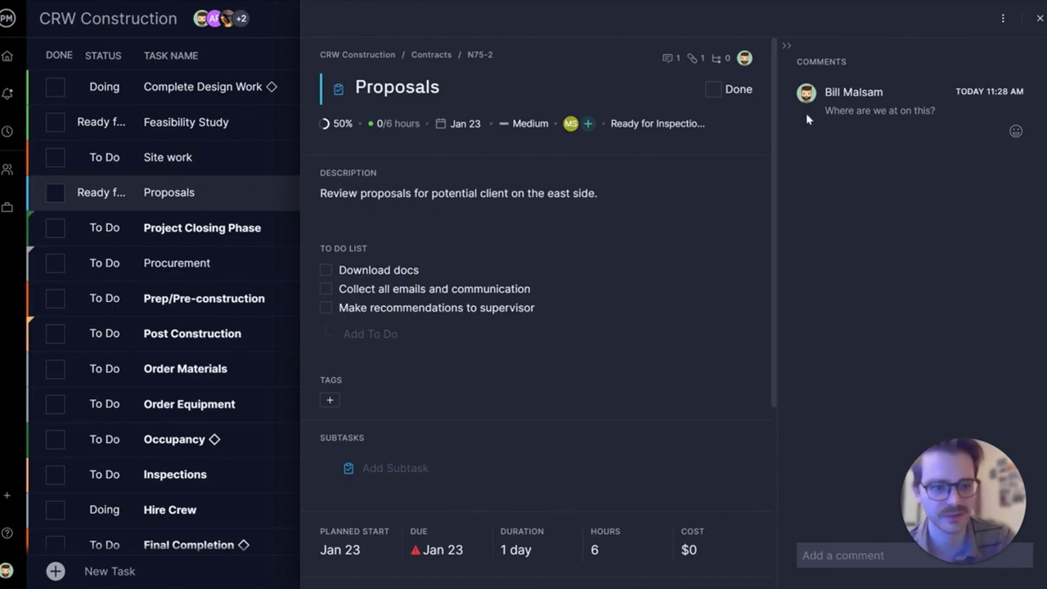
{"action": "left_click", "coordinate": [1039, 18]}
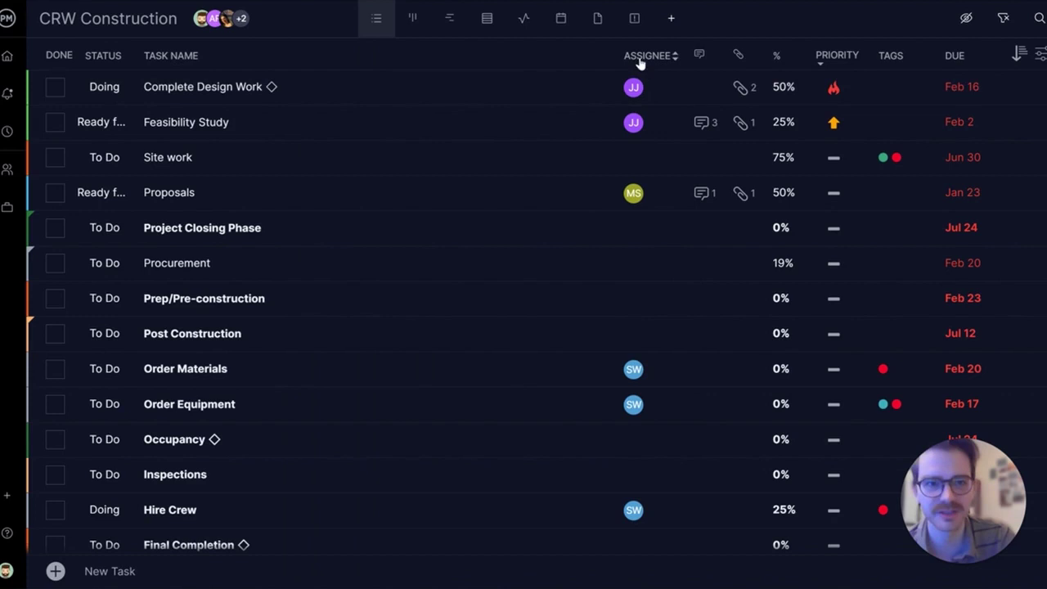
{"action": "left_click_drag", "start_coordinate": [640, 64], "coordinate": [719, 52]}
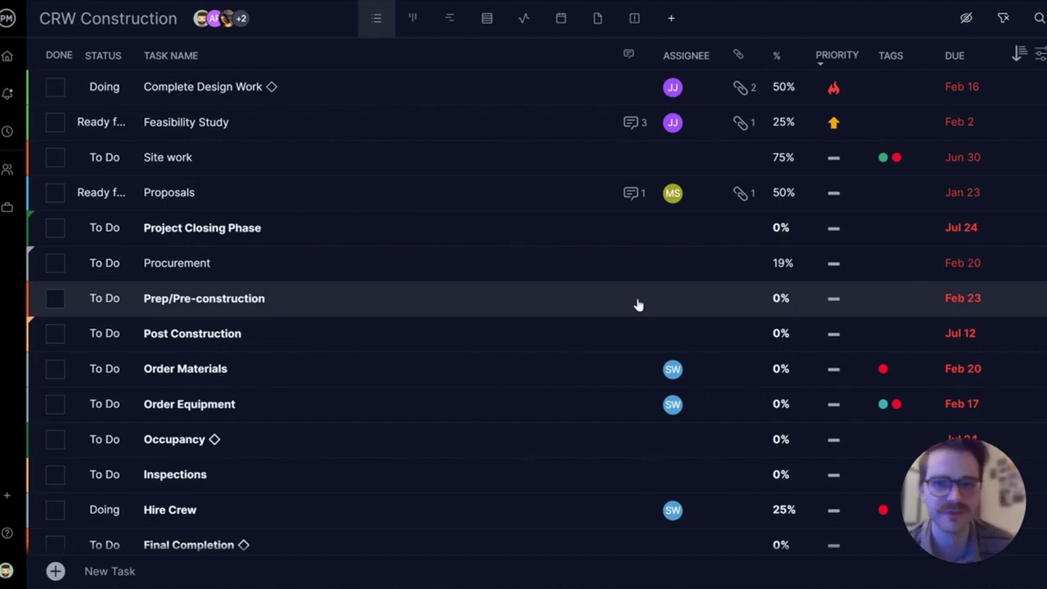
- In the board layout, move Complete Design Work from Doing to Ready for Inspection and review the Proposals card
{"action": "left_click", "coordinate": [413, 27]}
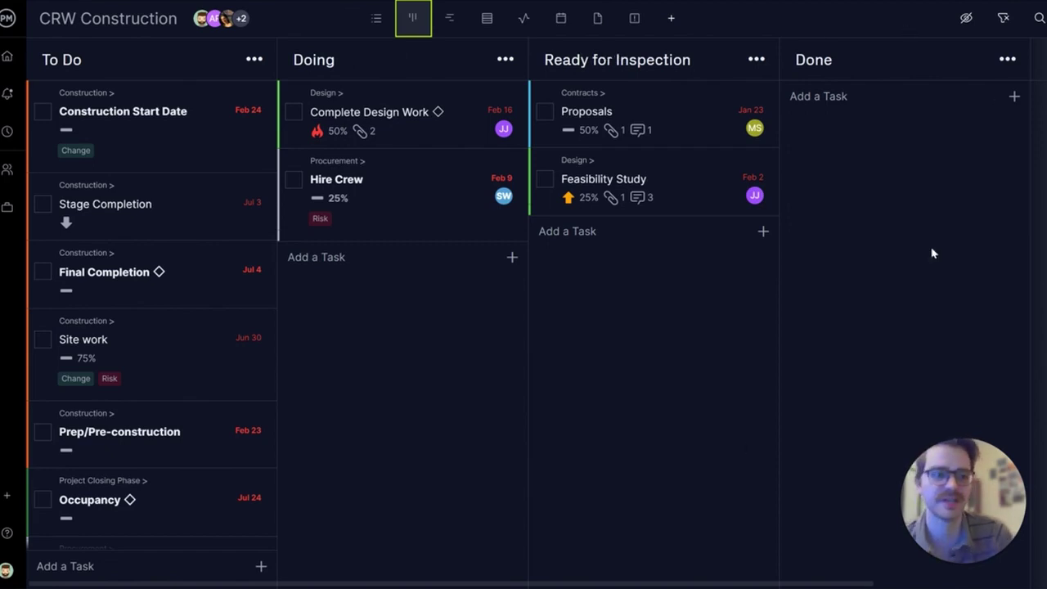
{"action": "scroll", "coordinate": [534, 583], "scroll_direction": "right", "scroll_amount": 5}
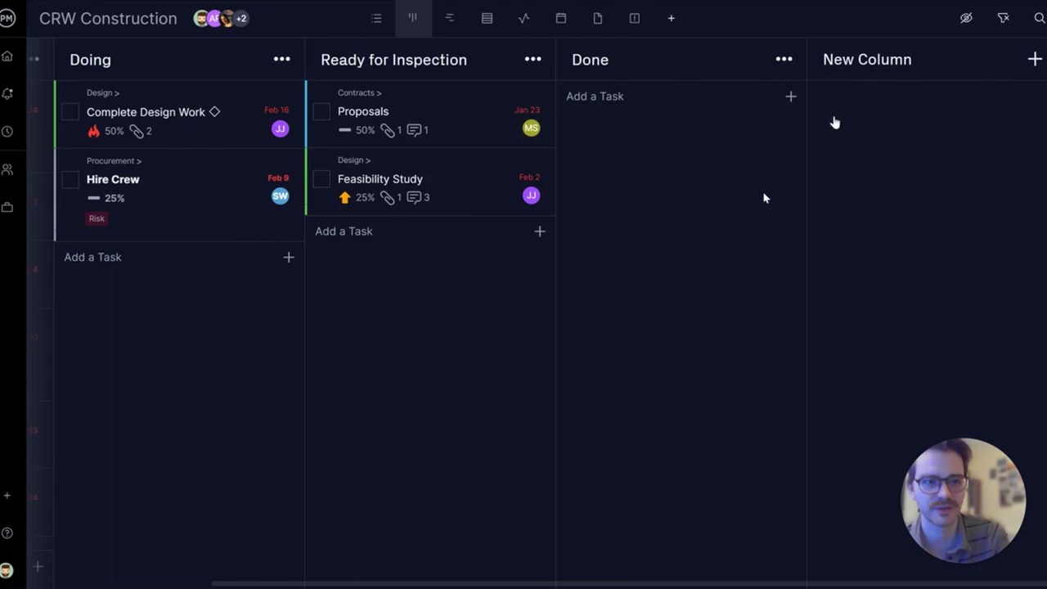
{"action": "left_click_drag", "start_coordinate": [530, 584], "coordinate": [128, 570]}
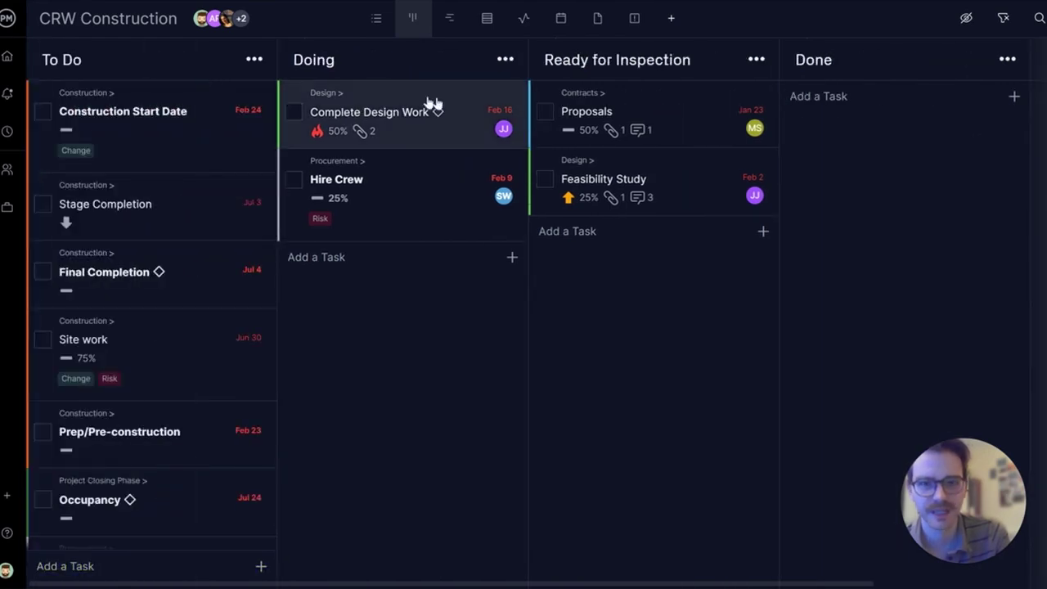
{"action": "left_click_drag", "start_coordinate": [417, 112], "coordinate": [630, 226]}
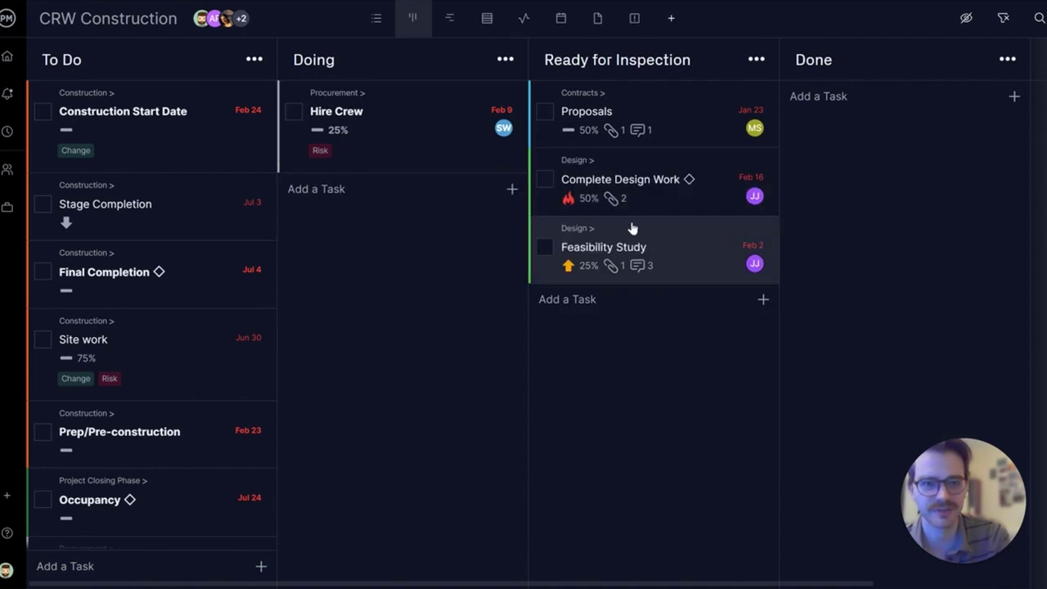
{"action": "left_click", "coordinate": [699, 122]}
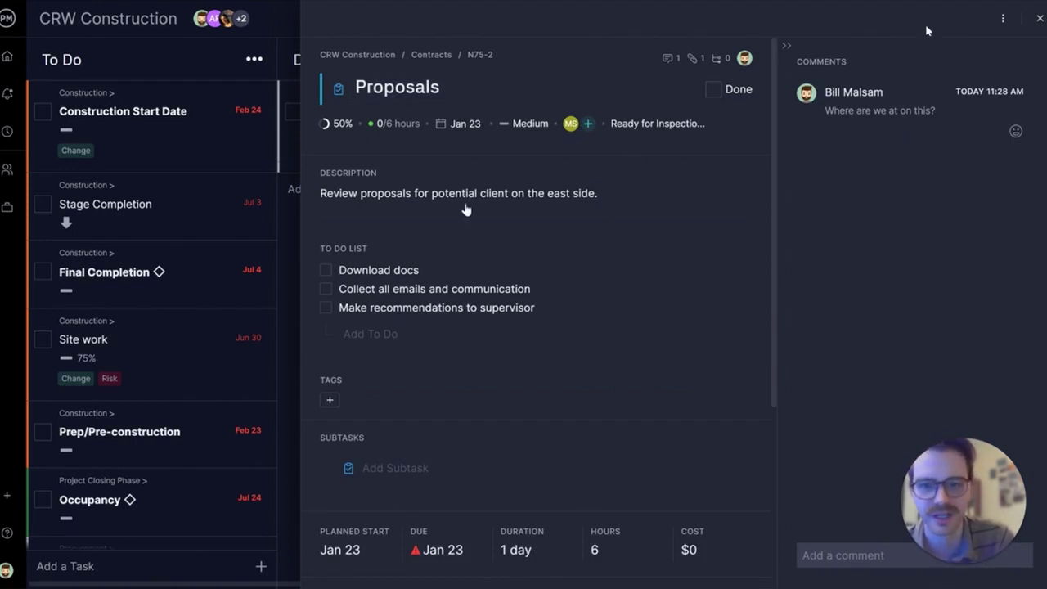
{"action": "left_click", "coordinate": [1040, 18]}
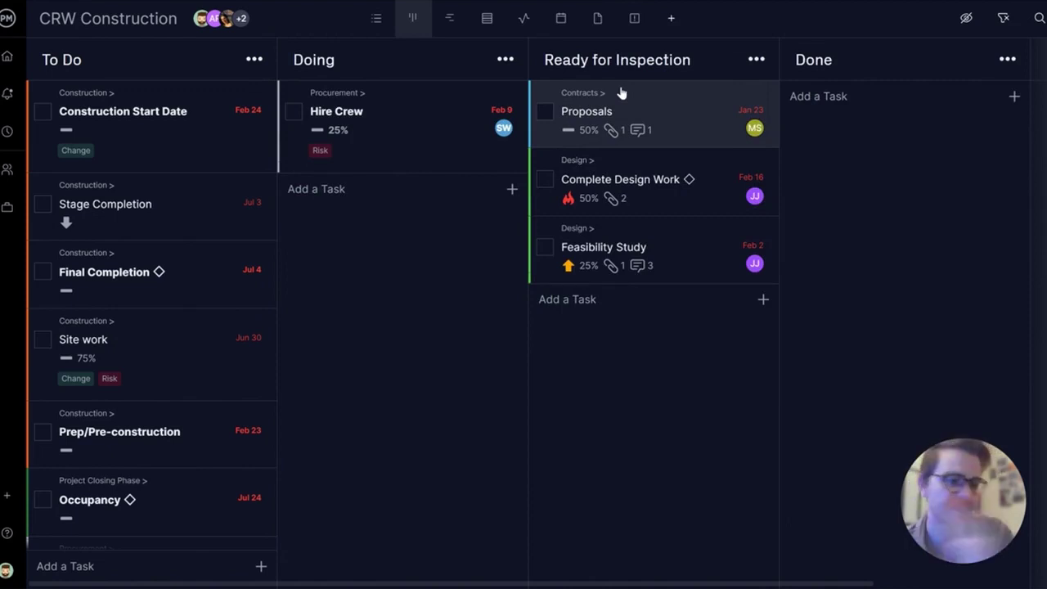
- In the Gantt chart, extend Feasibility Study to six days, Jan 30 to Feb 06
{"action": "left_click", "coordinate": [450, 18]}
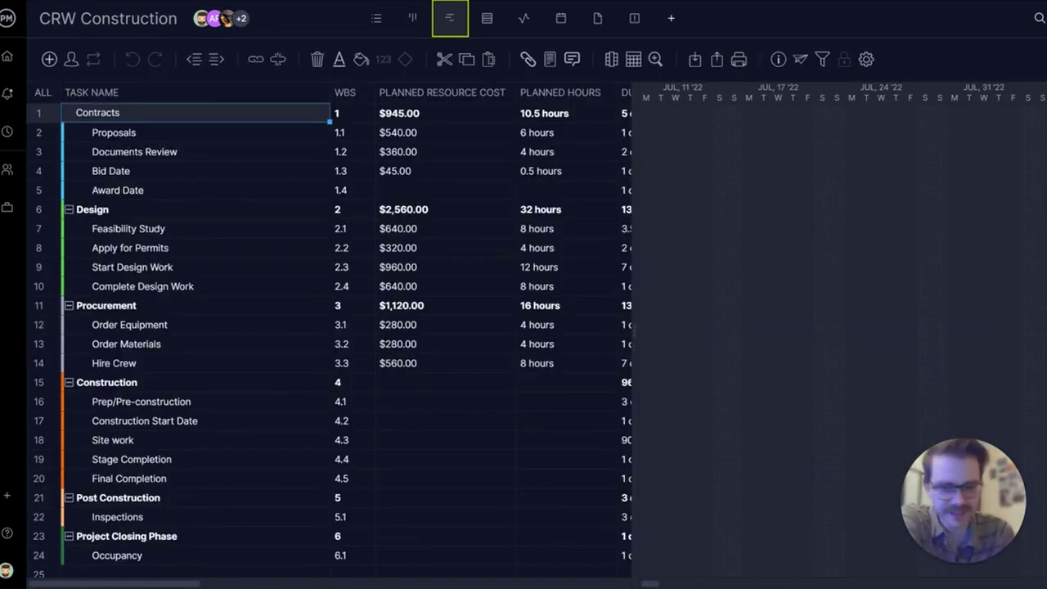
{"action": "left_click_drag", "start_coordinate": [652, 586], "coordinate": [781, 585]}
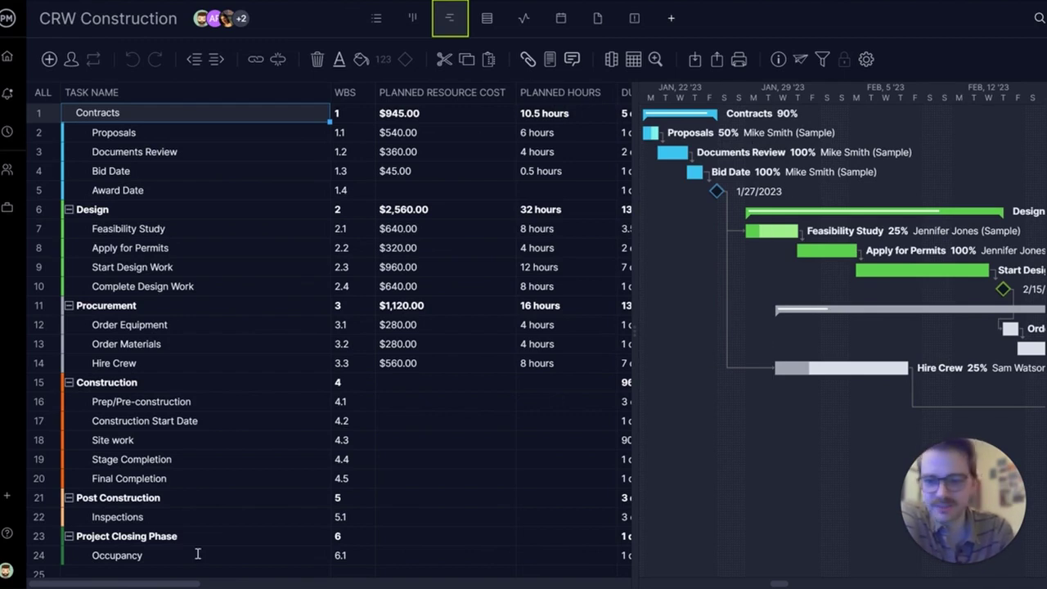
{"action": "mouse_move", "coordinate": [163, 585]}
{"action": "left_mouse_down"}
{"action": "mouse_move", "coordinate": [592, 586]}
{"action": "mouse_move", "coordinate": [164, 584]}
{"action": "left_mouse_up"}
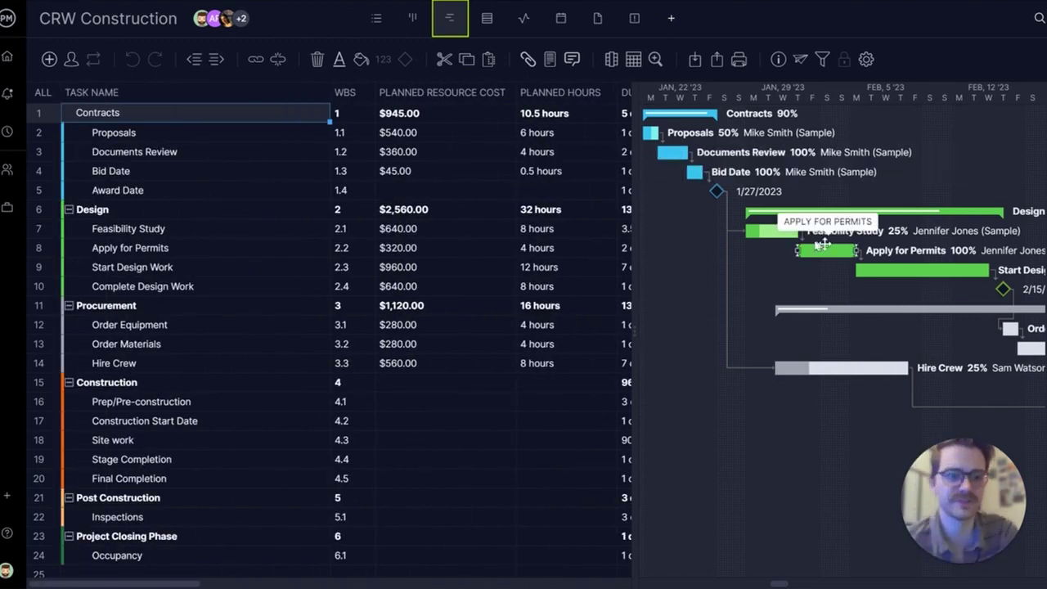
{"action": "left_click_drag", "start_coordinate": [797, 231], "coordinate": [863, 231]}
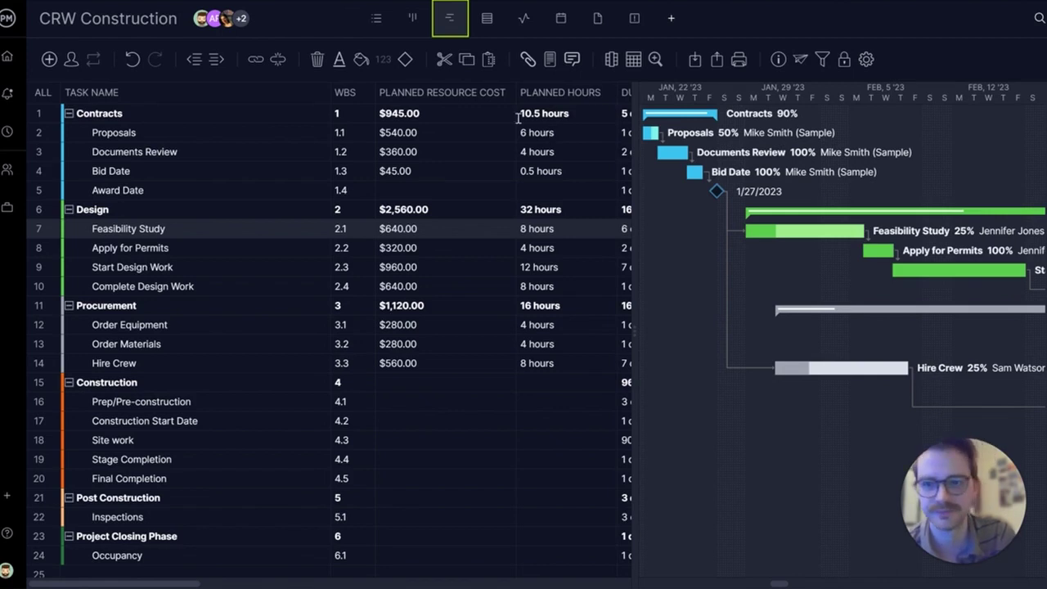
- In the sheet layout, mark Complete Design Work complete and set Prep/Pre-construction to 30% complete
{"action": "left_click", "coordinate": [486, 33]}
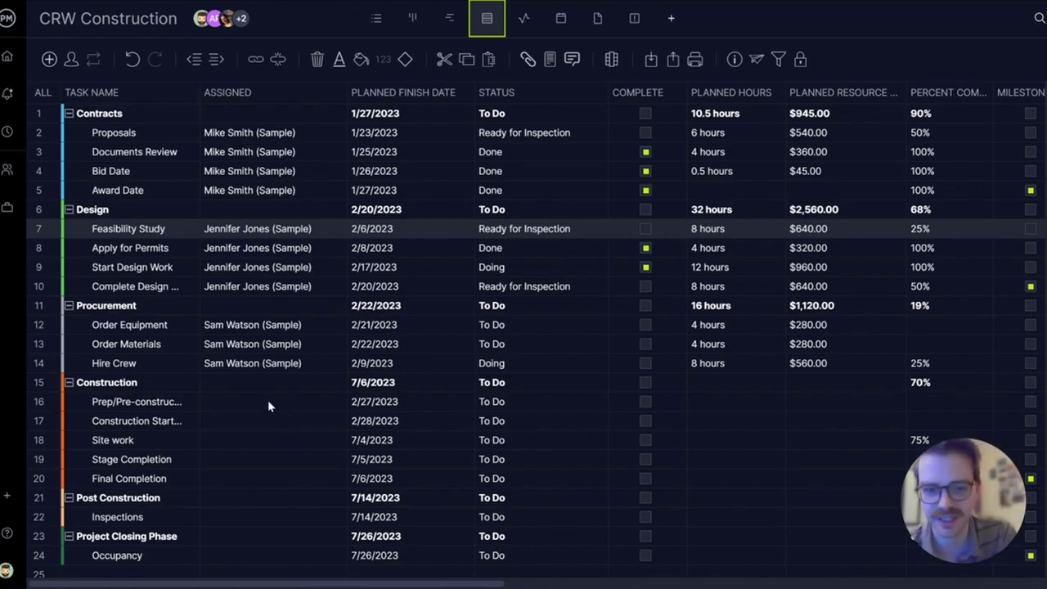
{"action": "left_click", "coordinate": [647, 288]}
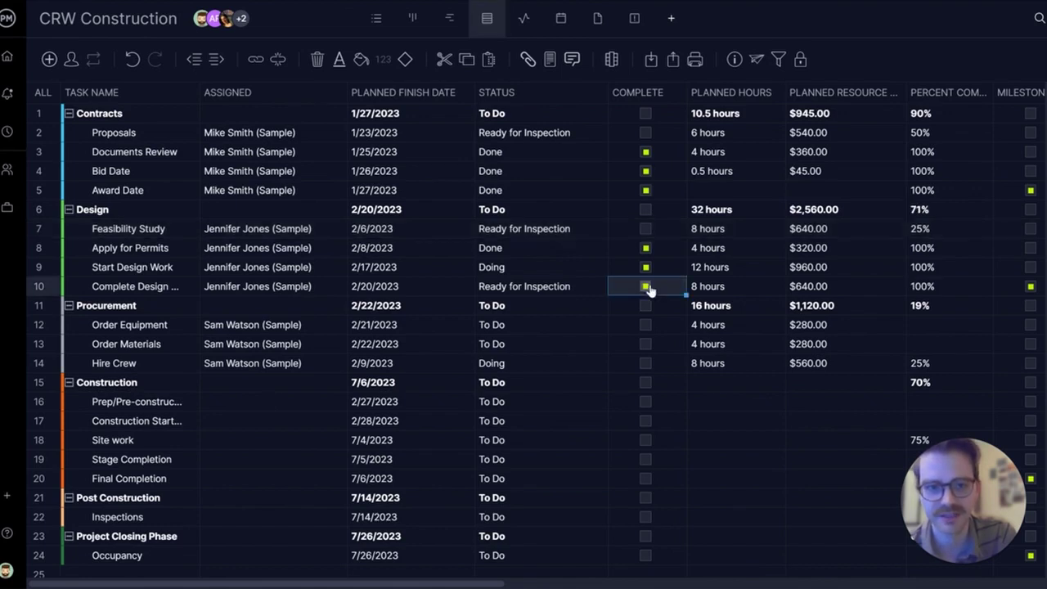
{"action": "left_click", "coordinate": [937, 399]}
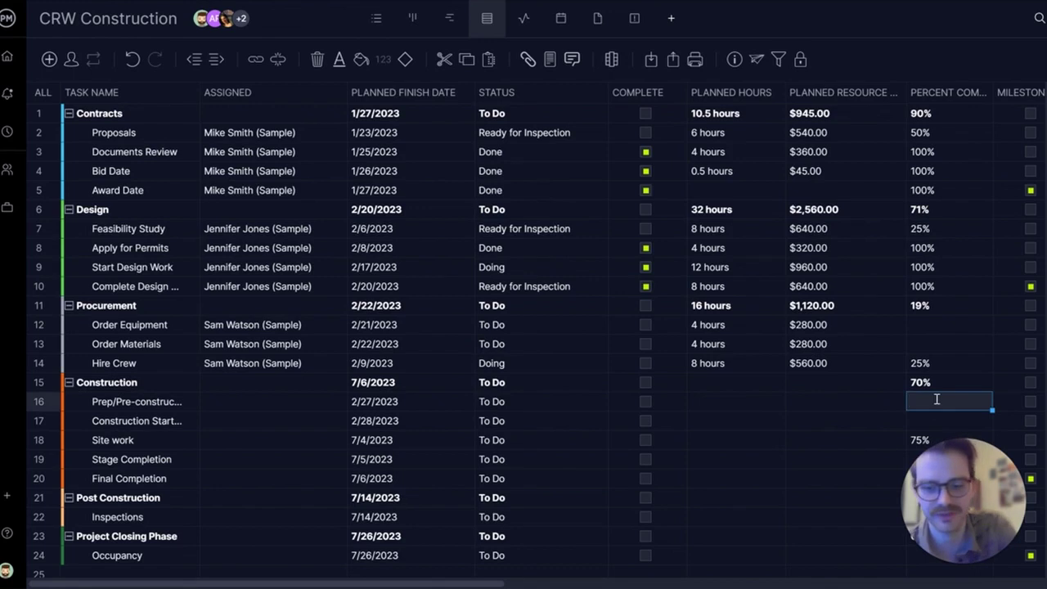
{"action": "type", "text": "30"}
{"action": "key", "text": "Return"}
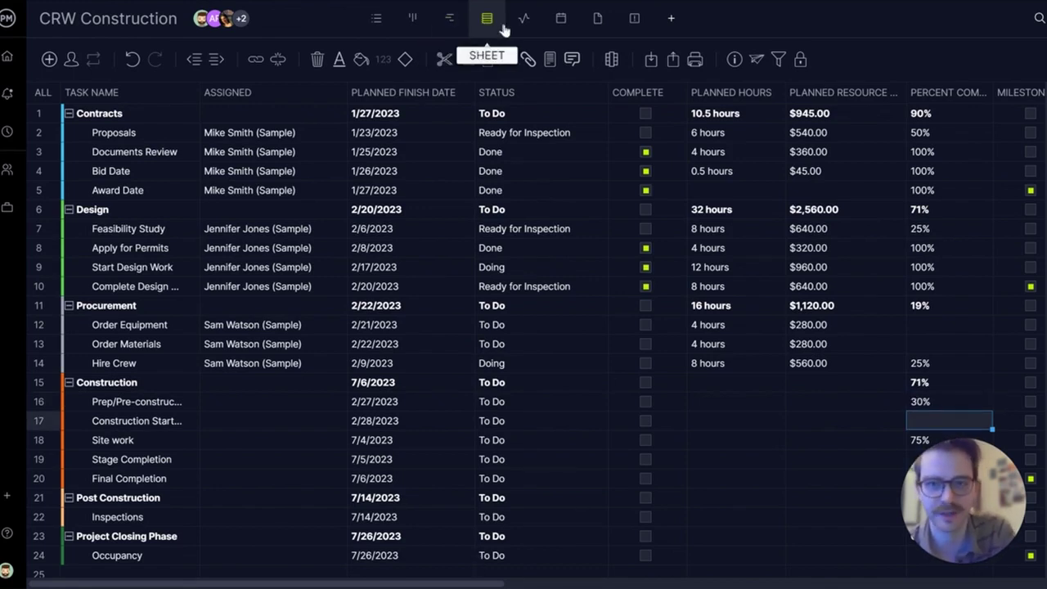
- In the July 2023 calendar, move Site work from July 4 to July 5
{"action": "left_click", "coordinate": [562, 24]}
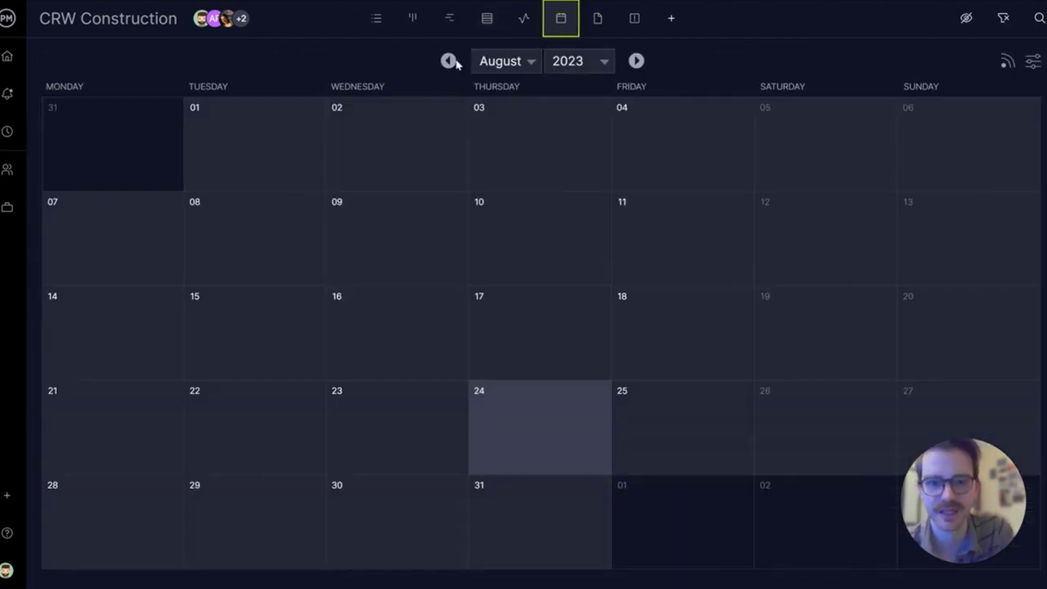
{"action": "left_click", "coordinate": [448, 61]}
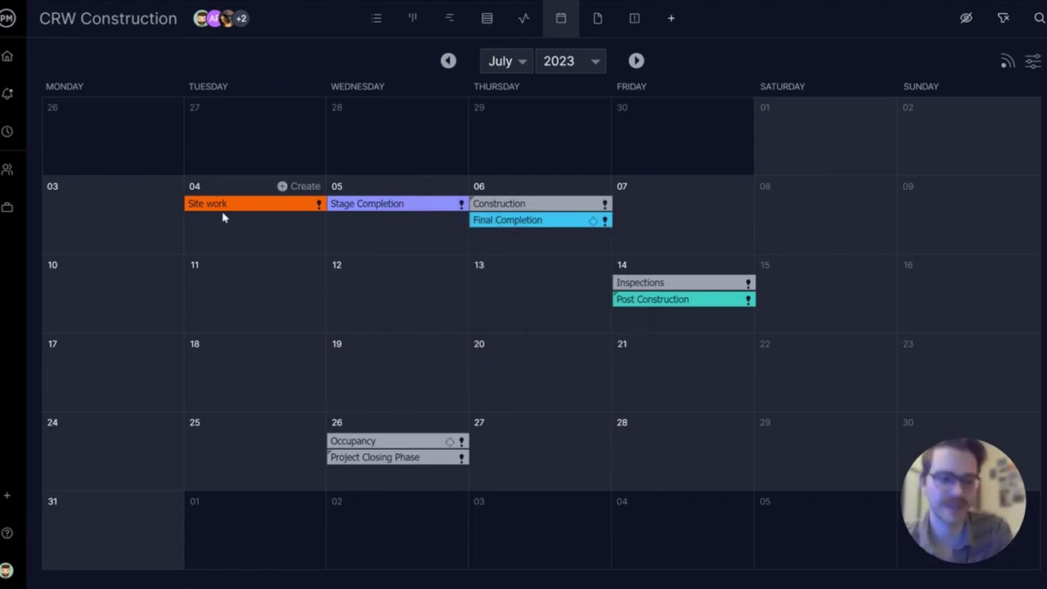
{"action": "mouse_move", "coordinate": [239, 211]}
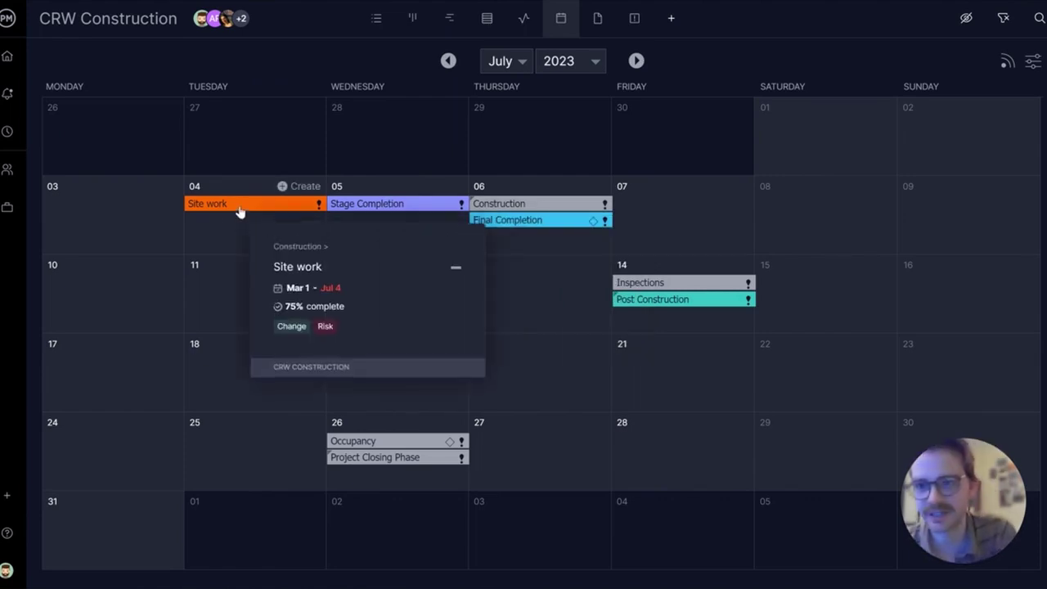
{"action": "left_click_drag", "start_coordinate": [239, 211], "coordinate": [346, 234]}
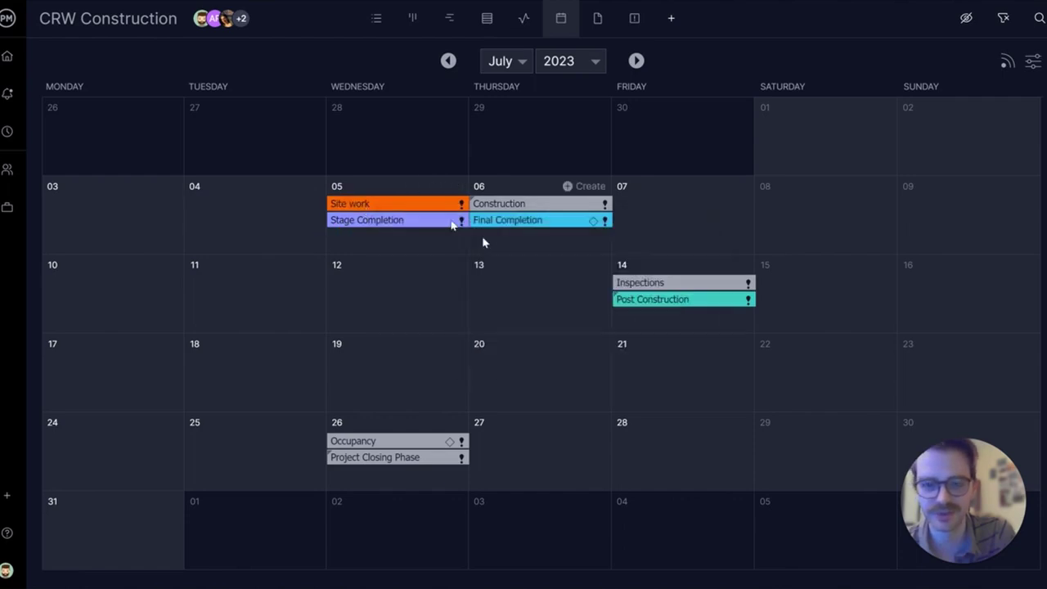
{"action": "left_click", "coordinate": [436, 186]}
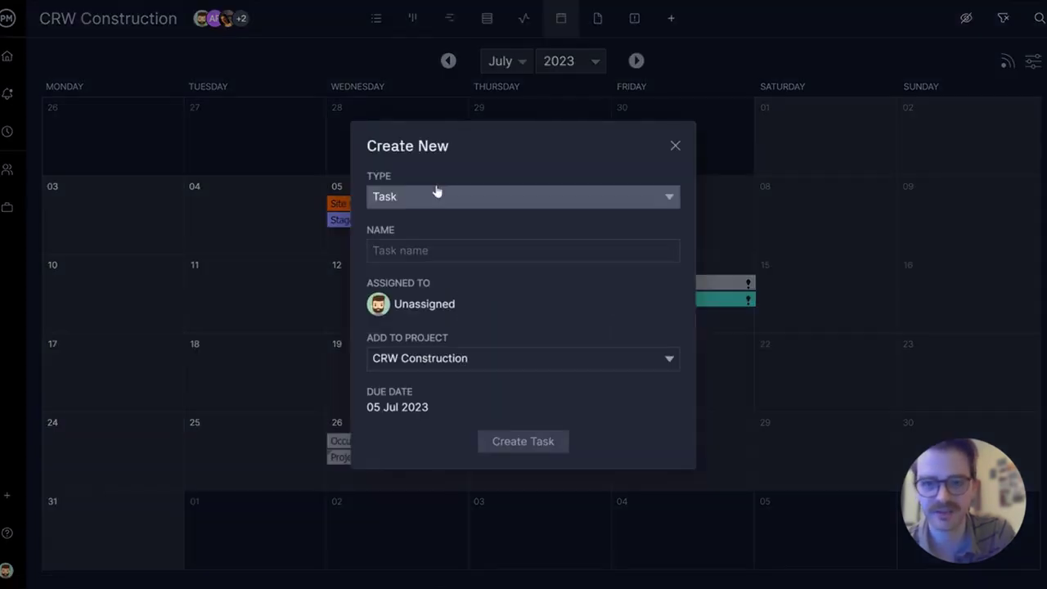
{"action": "left_click", "coordinate": [675, 146]}
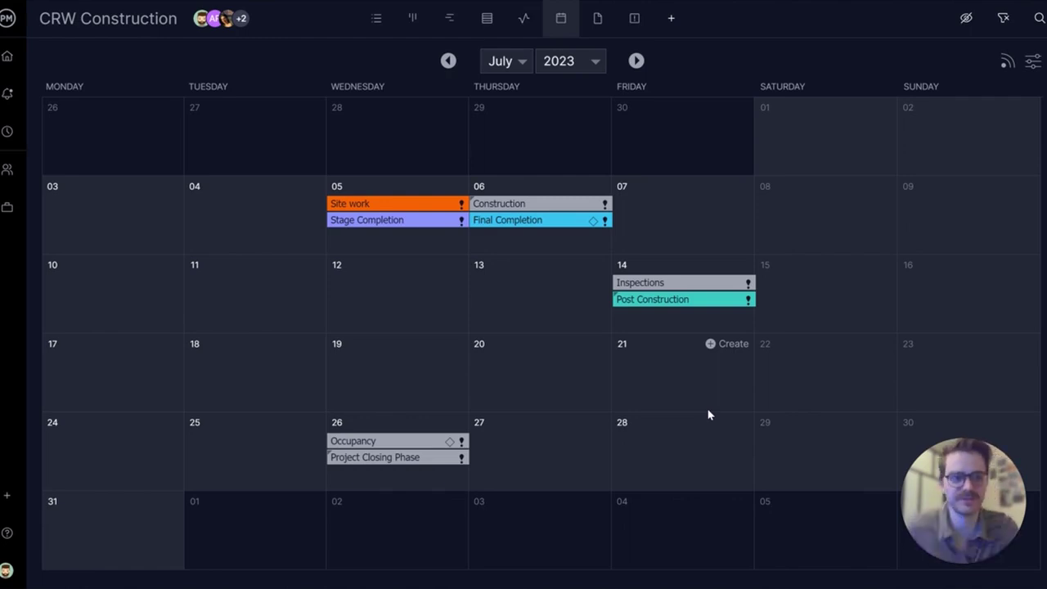
- Turn on completed tasks in the calendar, then look at the filter and global search options
{"action": "left_click", "coordinate": [967, 20]}
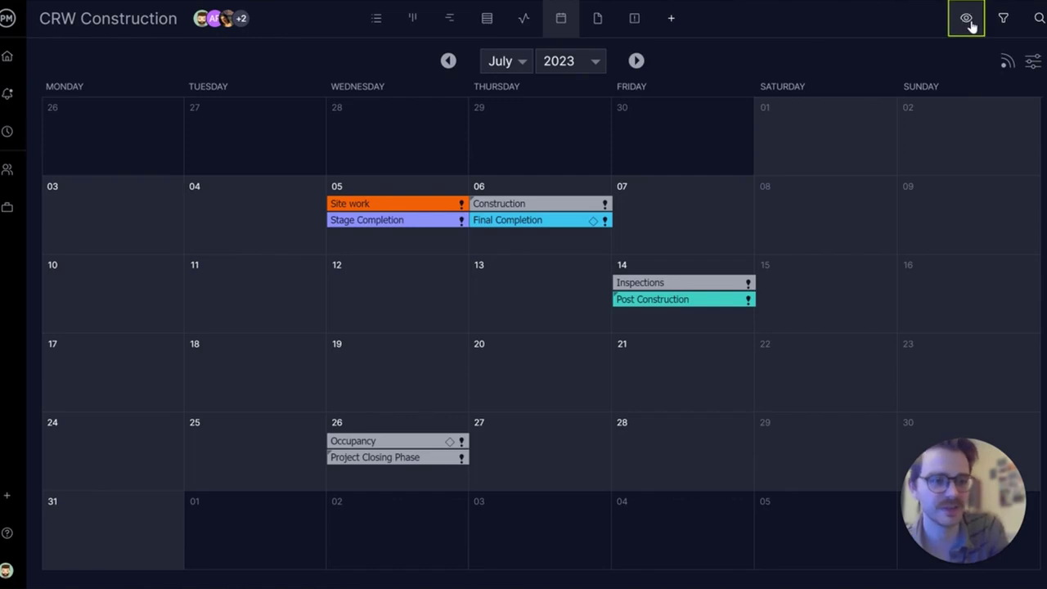
{"action": "left_click", "coordinate": [1006, 23]}
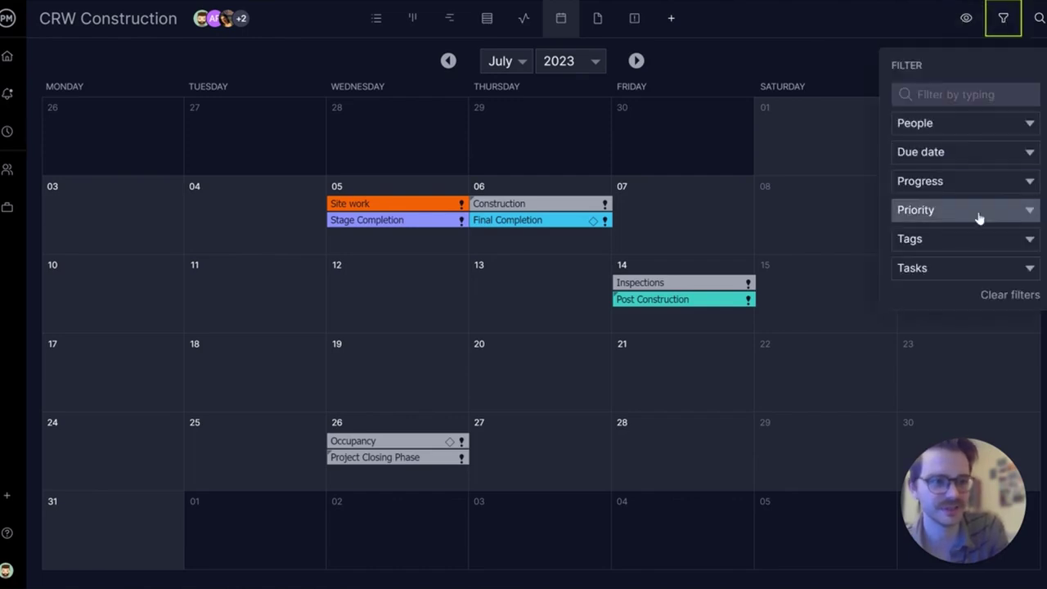
{"action": "left_click", "coordinate": [1039, 18]}
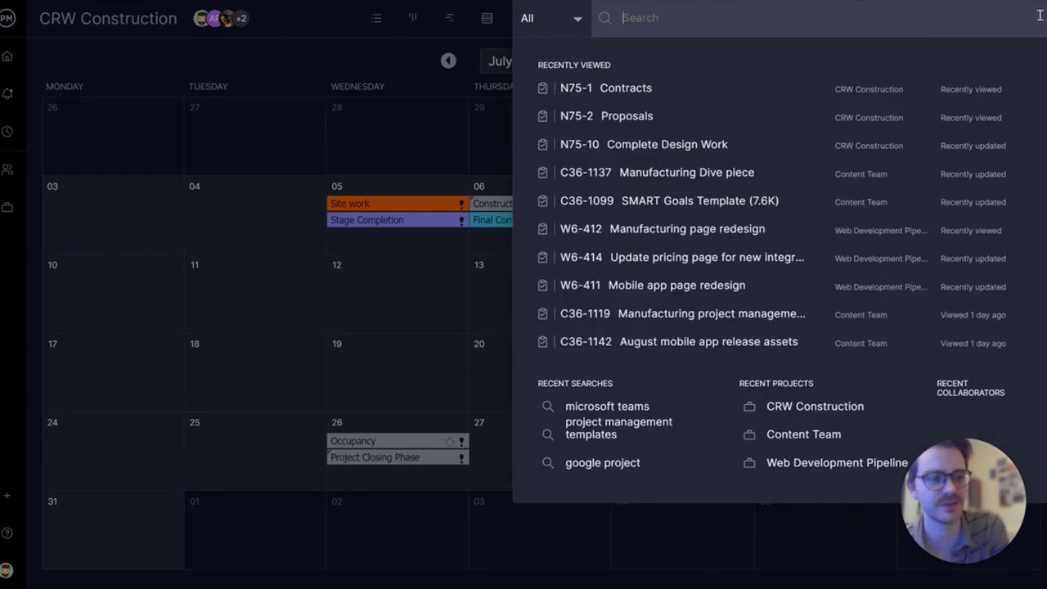
{"action": "left_click", "coordinate": [356, 386]}
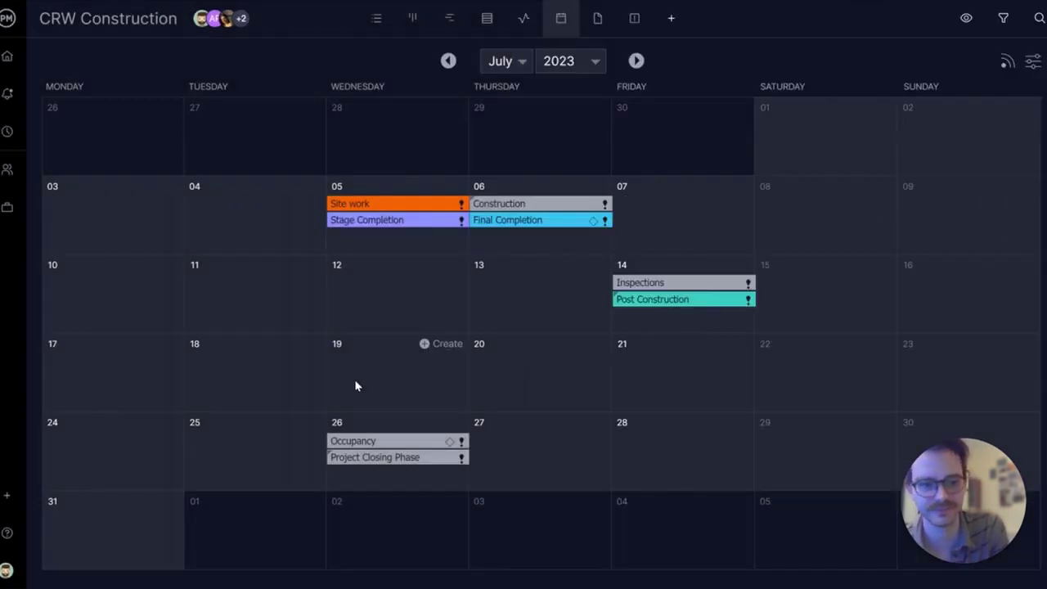